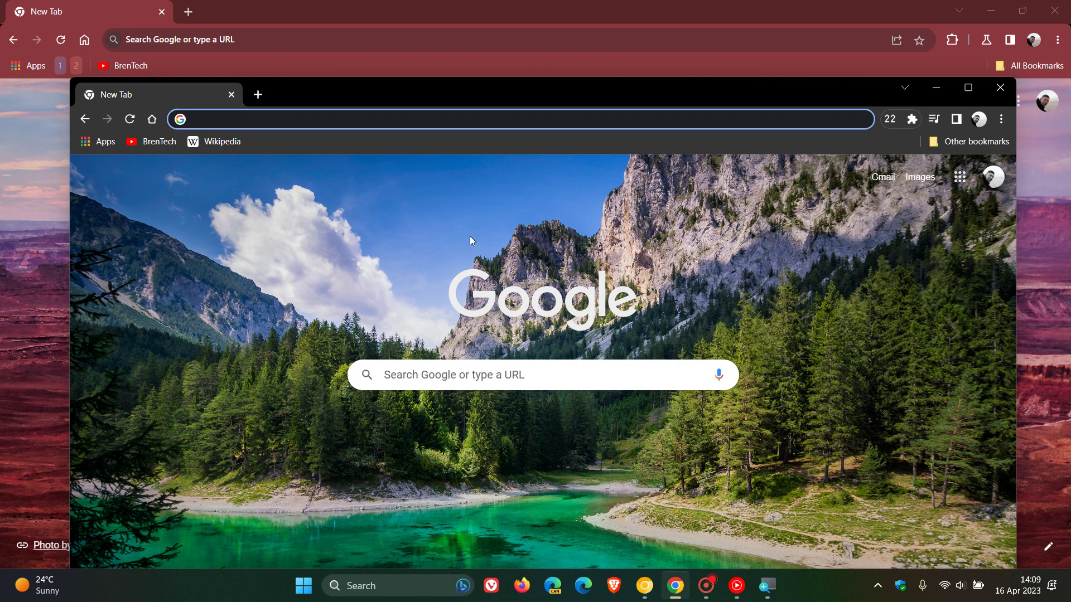
Load wikipedia.org from its bookmark, view and dismiss its padlock site info, then bring Canary forward.
left_click(214, 141)
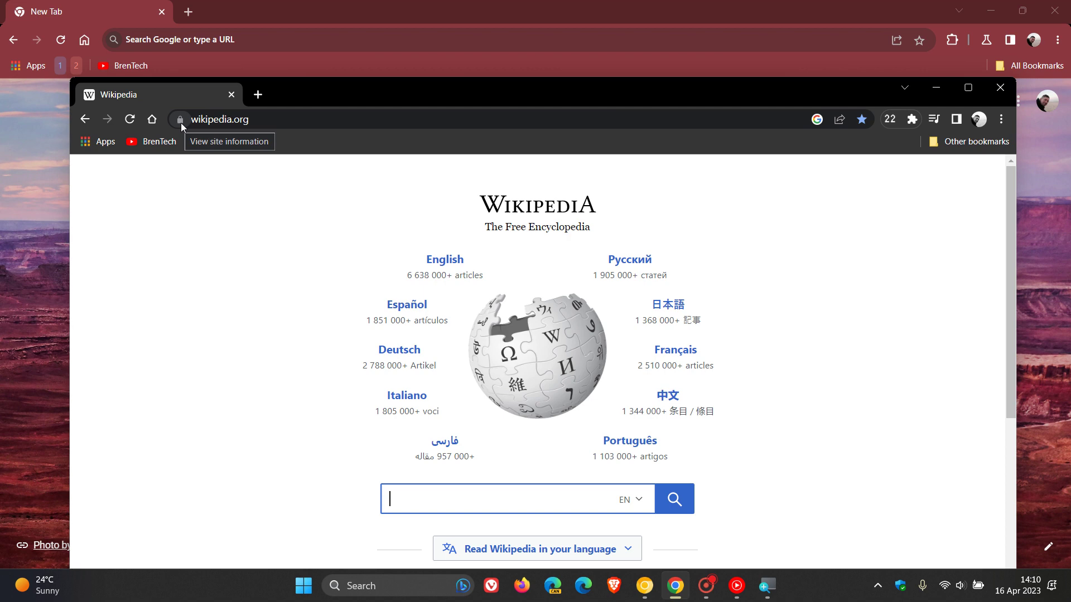
key("ctrl+d")
left_click(181, 120)
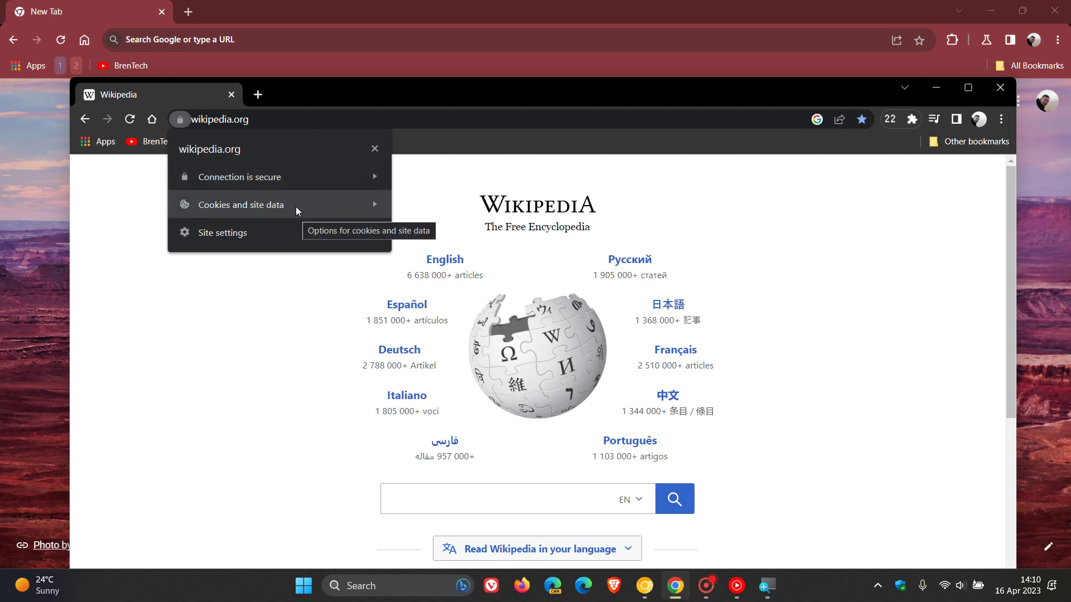
left_click(276, 348)
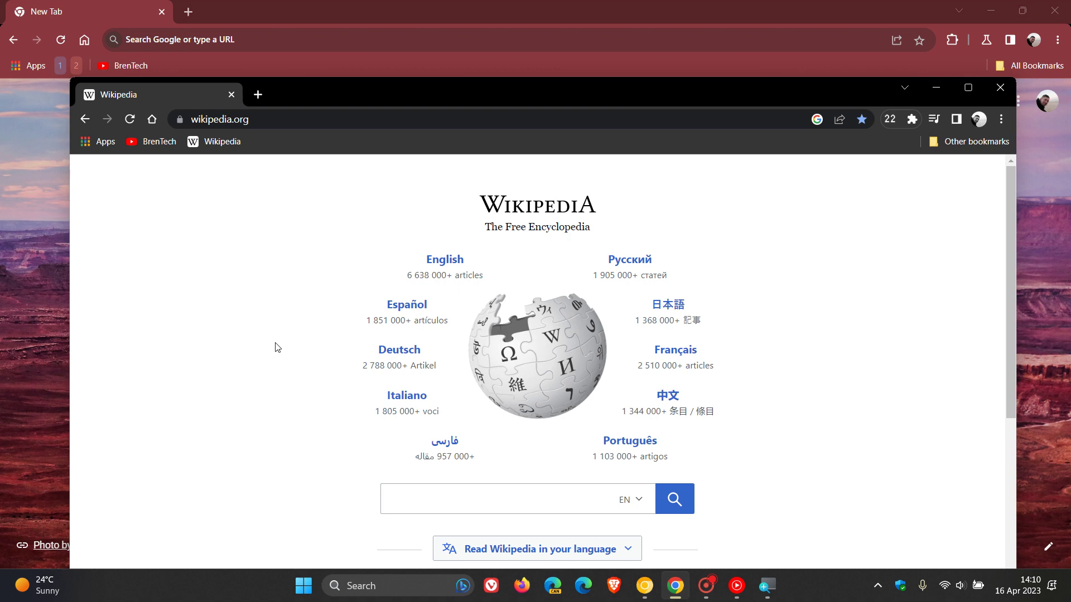
left_click(469, 50)
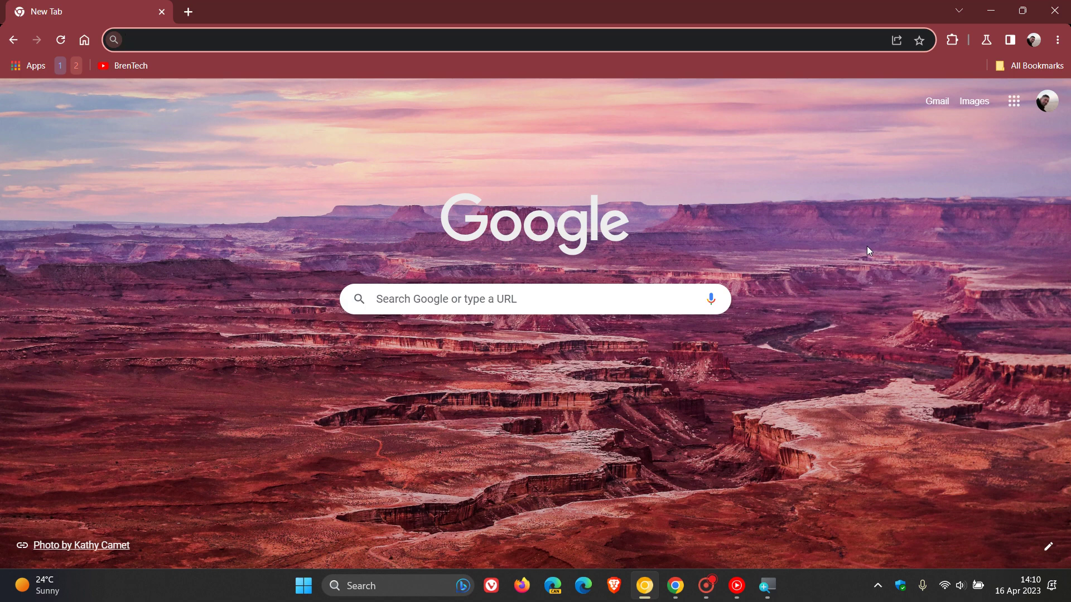
Load the Wikipedia bookmark from Canary's All Bookmarks side panel, then close the panel.
left_click(1028, 69)
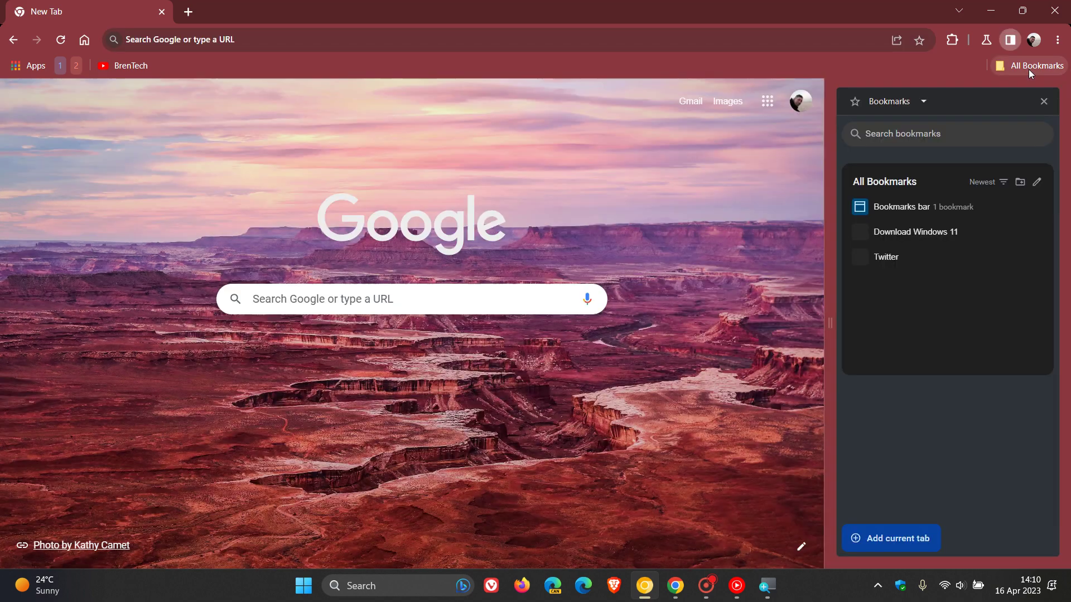
left_click(926, 311)
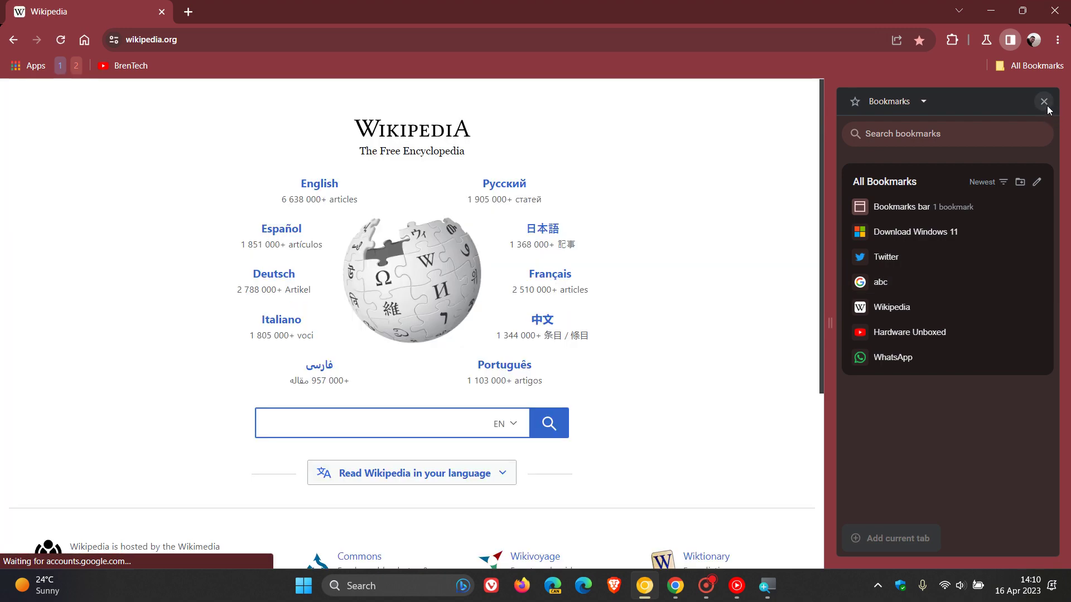
left_click(1045, 102)
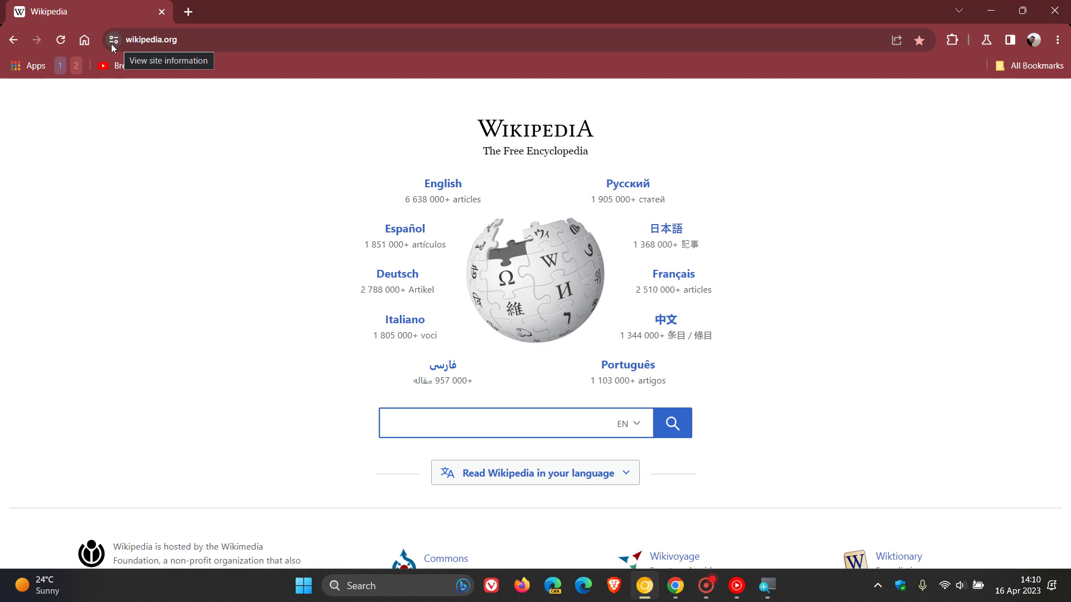
left_click(112, 44)
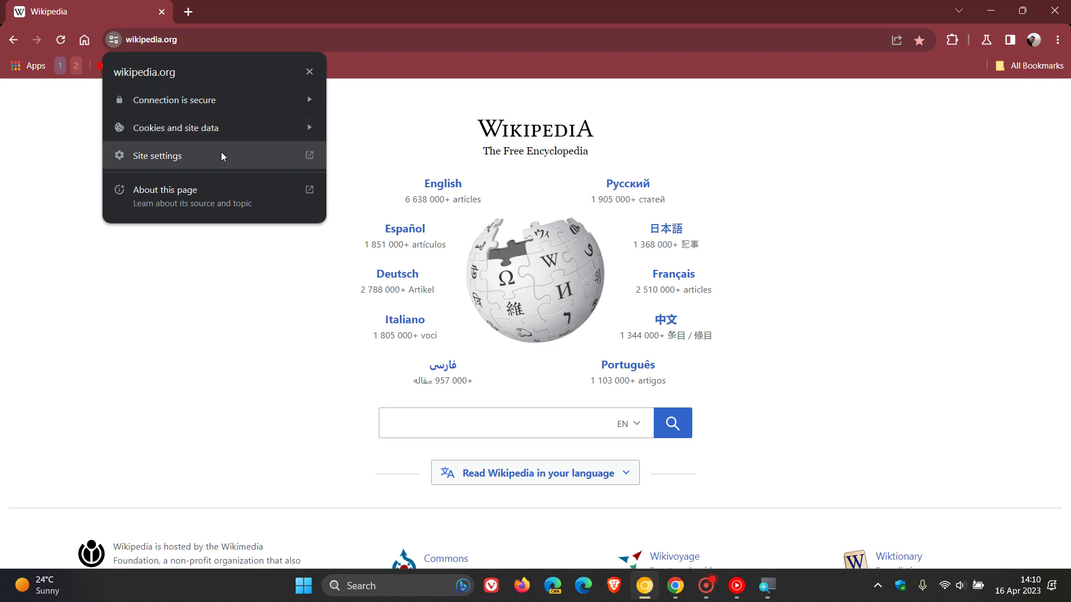
left_click(273, 326)
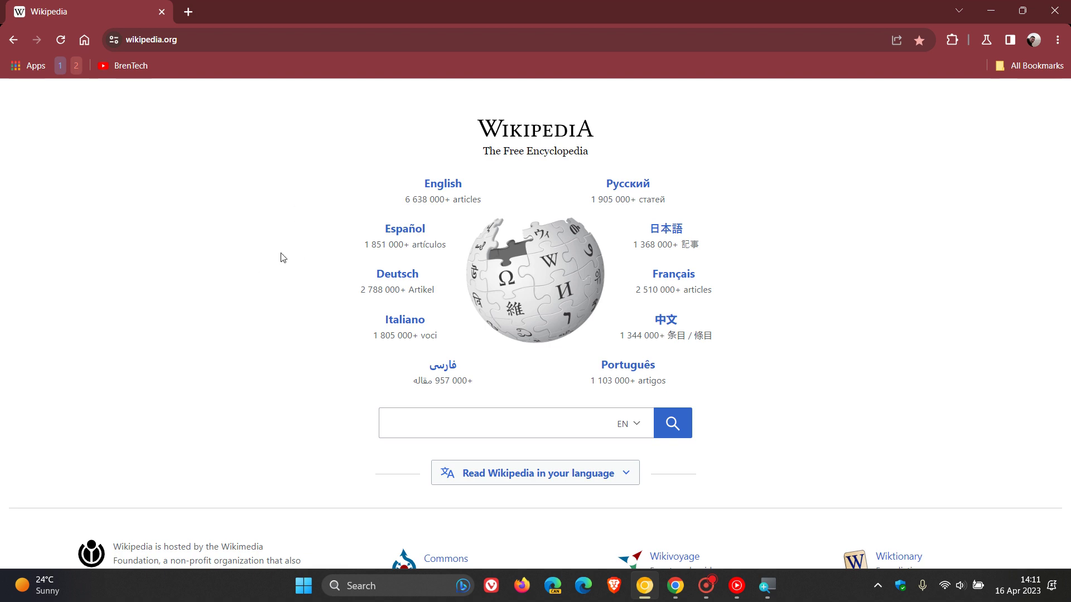
With stable Chrome in front, start Magnifier, zoom to 200%, then return to 100%.
left_click(675, 585)
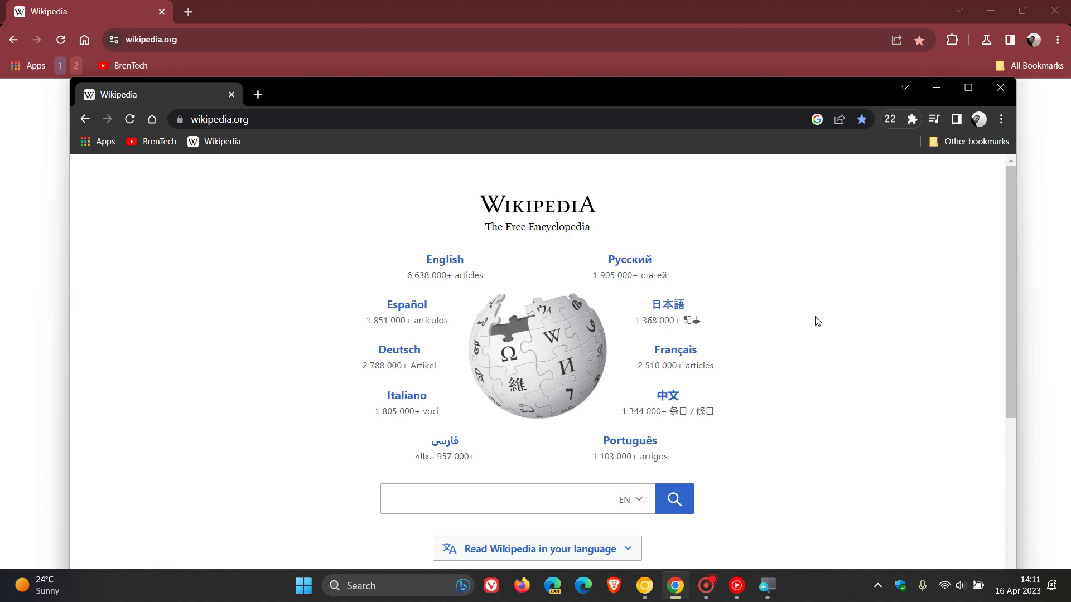
left_click(767, 586)
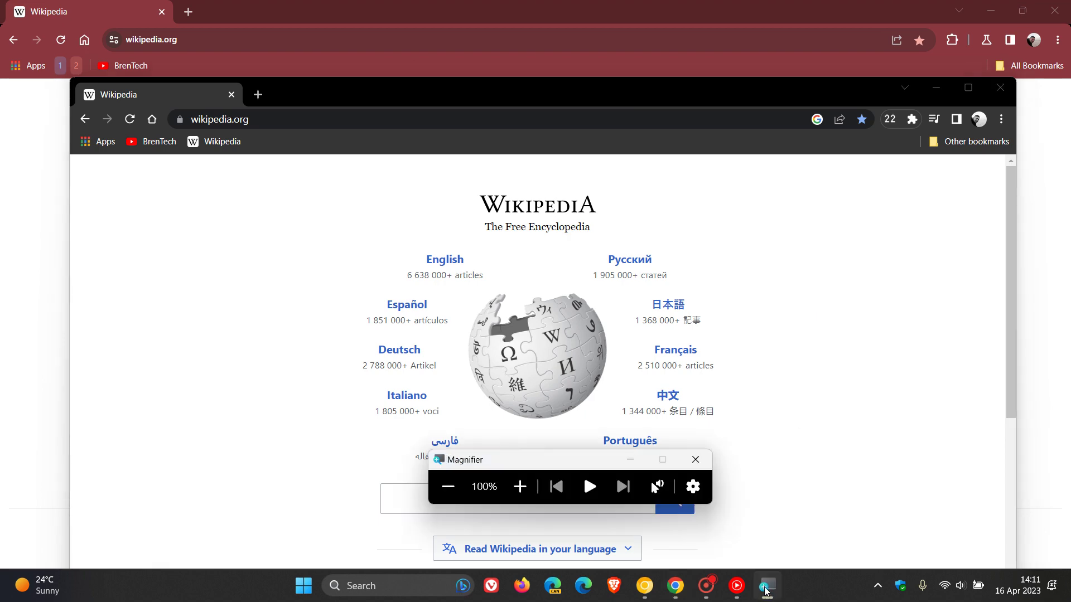
left_click(520, 486)
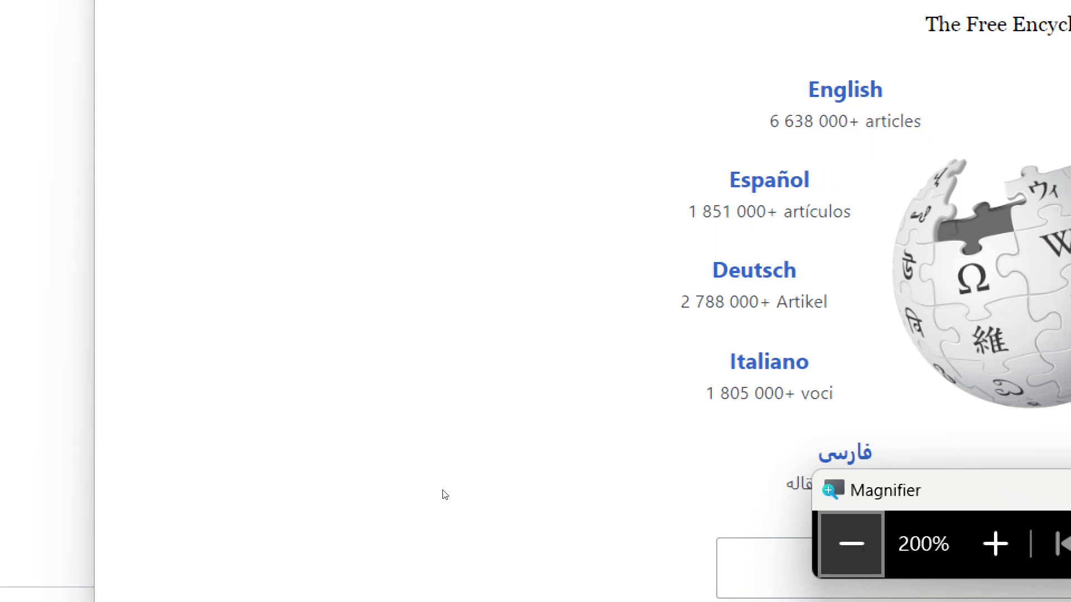
key("super+minus")
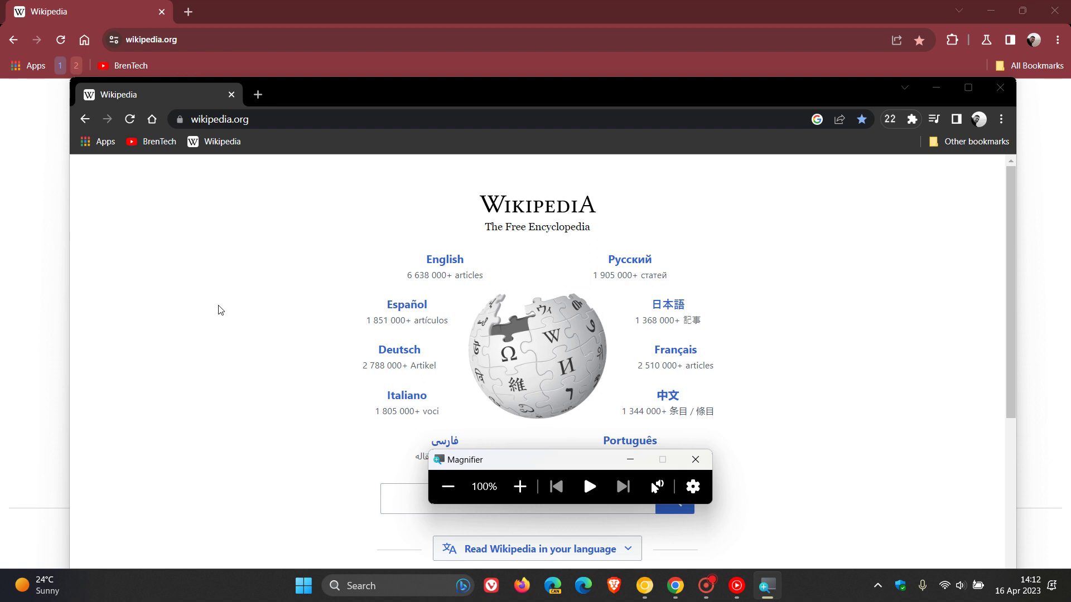
Send the Canary Wikipedia window back to its new tab page with Home, and close Magnifier.
left_click(60, 336)
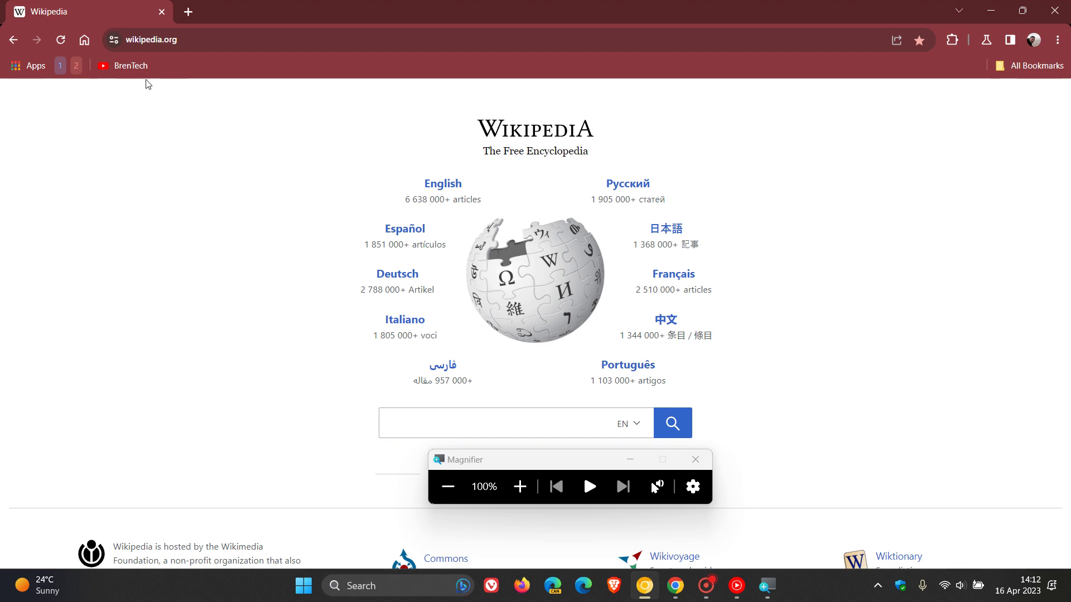
left_click(85, 42)
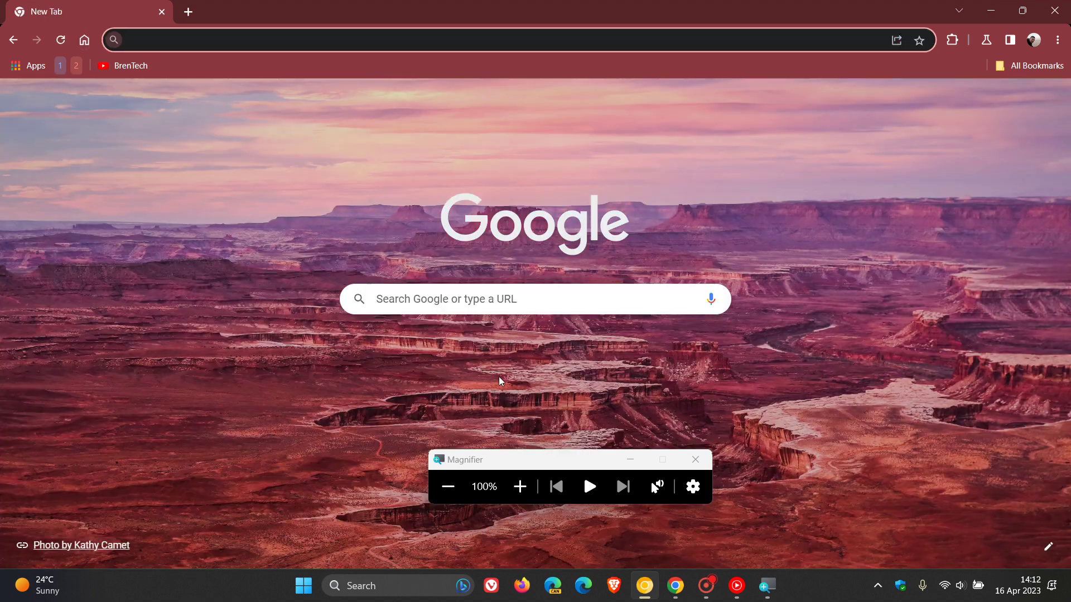
left_click(697, 460)
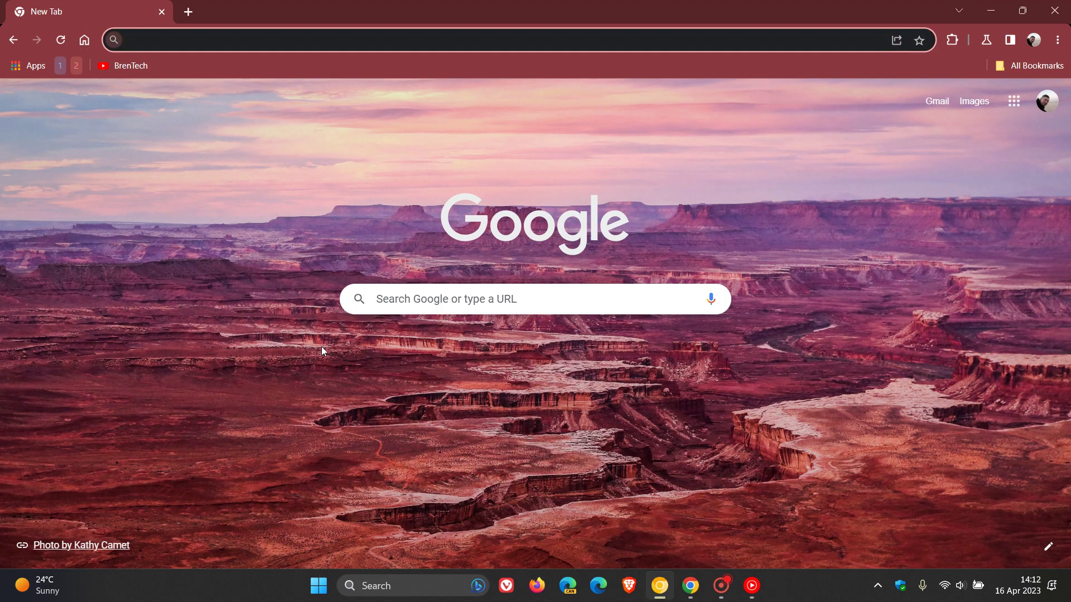